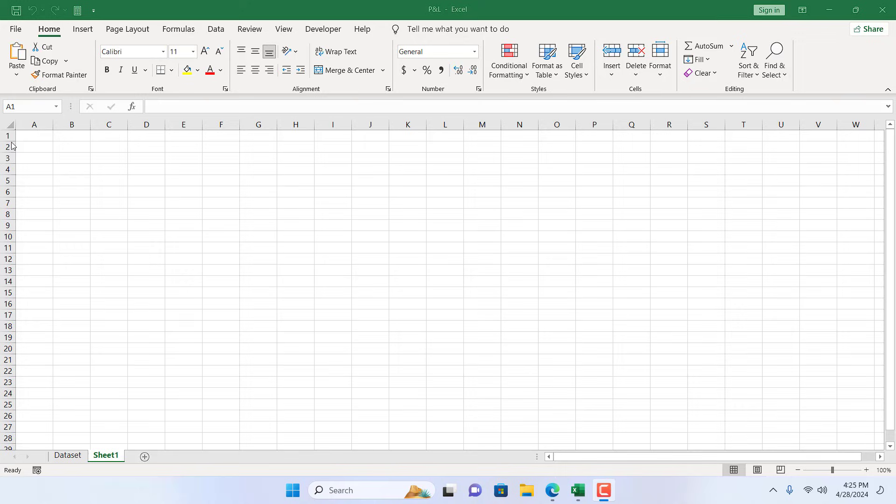
Step: Select A1, then drag row 1's border taller and column A's border wider
click(10, 142)
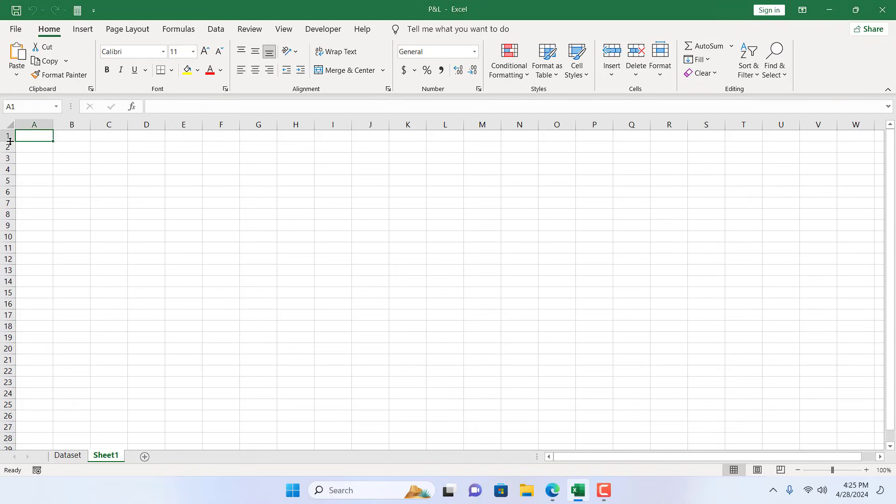
drag(10, 142, 14, 185)
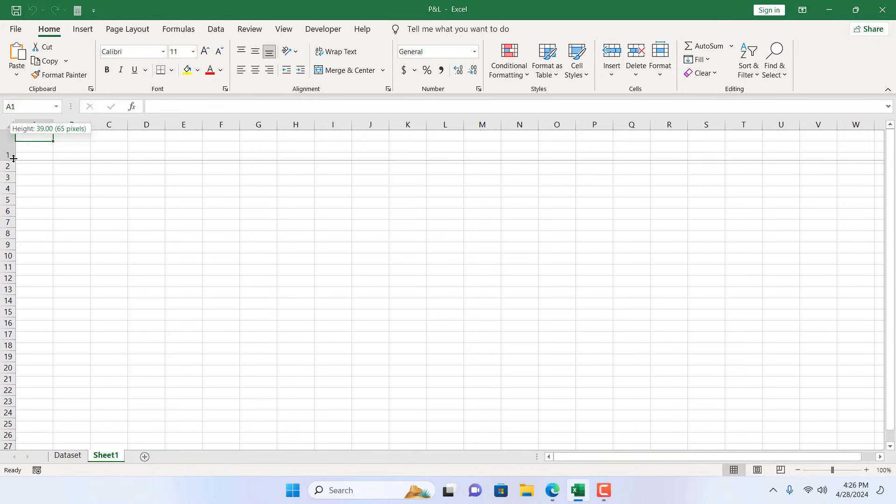
drag(14, 185, 10, 173)
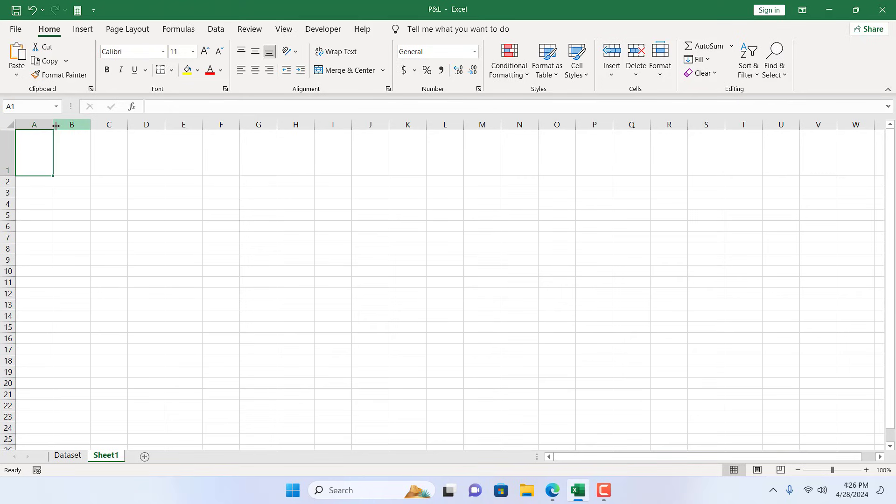
mouse_move(53, 125)
mouse_down()
mouse_move(93, 127)
mouse_move(66, 130)
mouse_up()
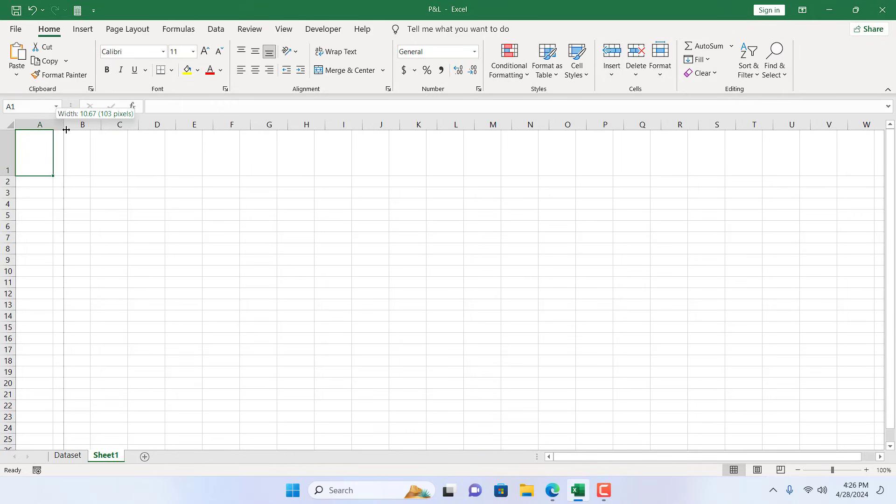
drag(66, 129, 66, 129)
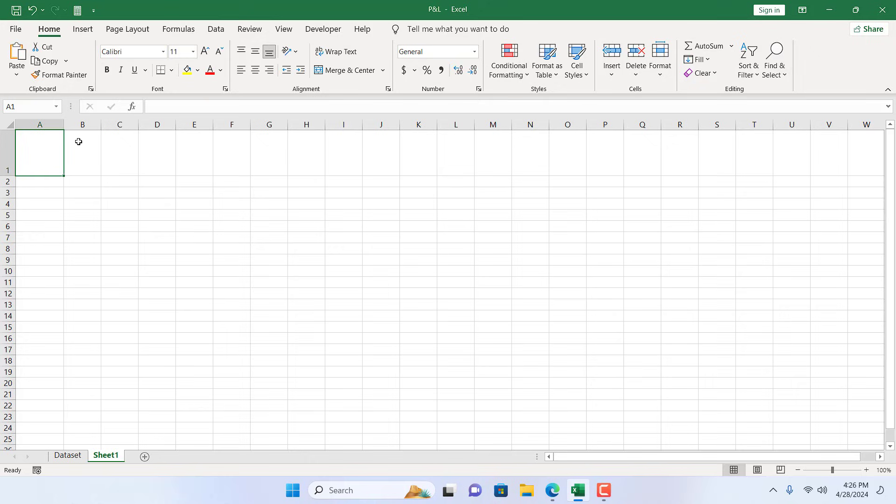
Step: Enter a row height of 15 for row 1 via Format > Row Height
click(658, 74)
click(690, 109)
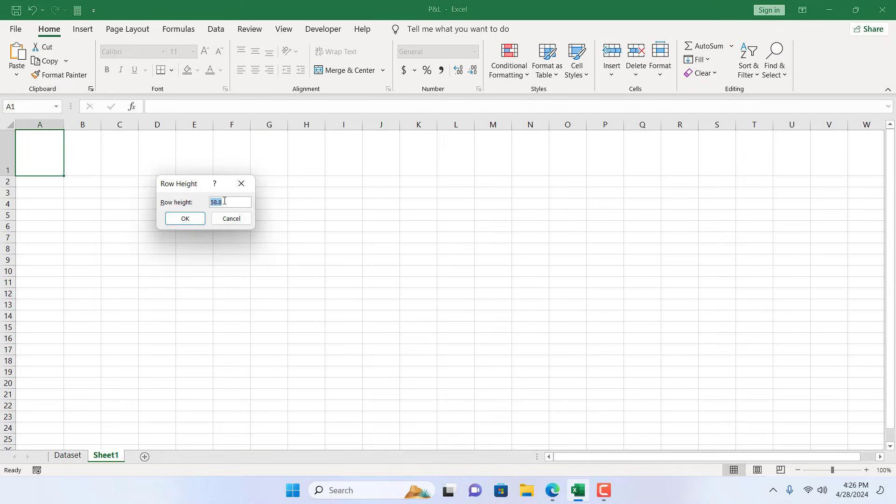
text(15)
click(194, 220)
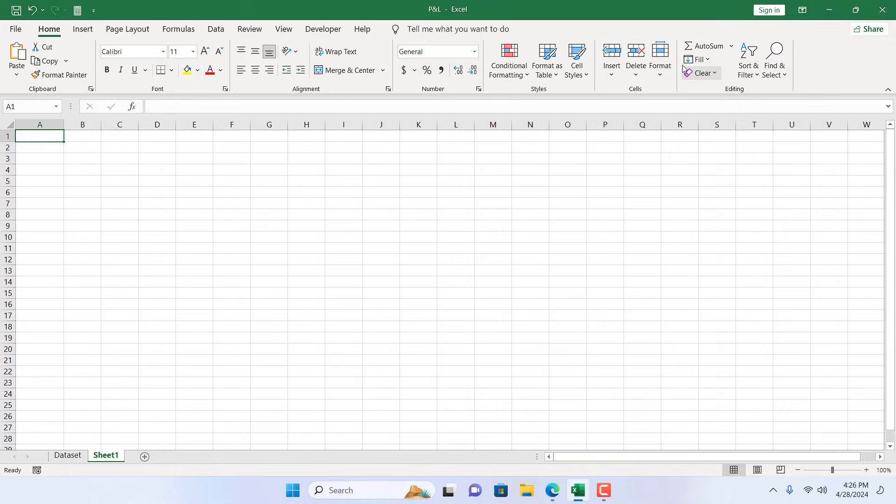
click(663, 69)
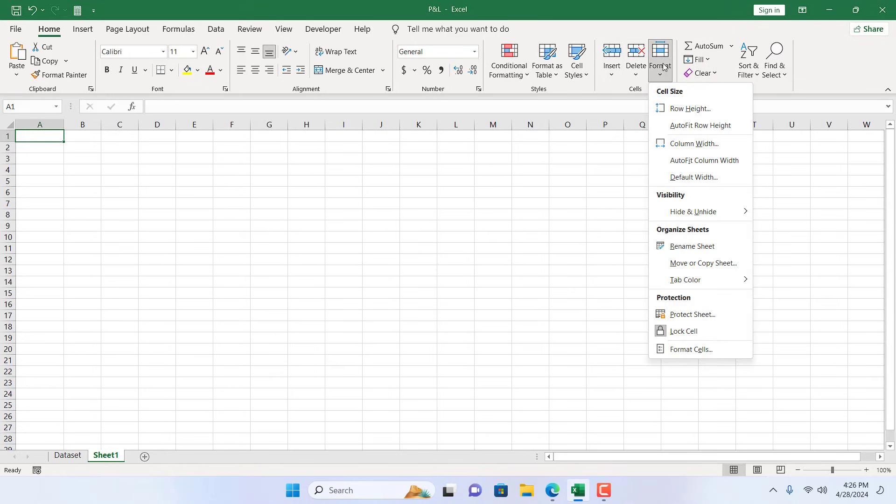
click(690, 143)
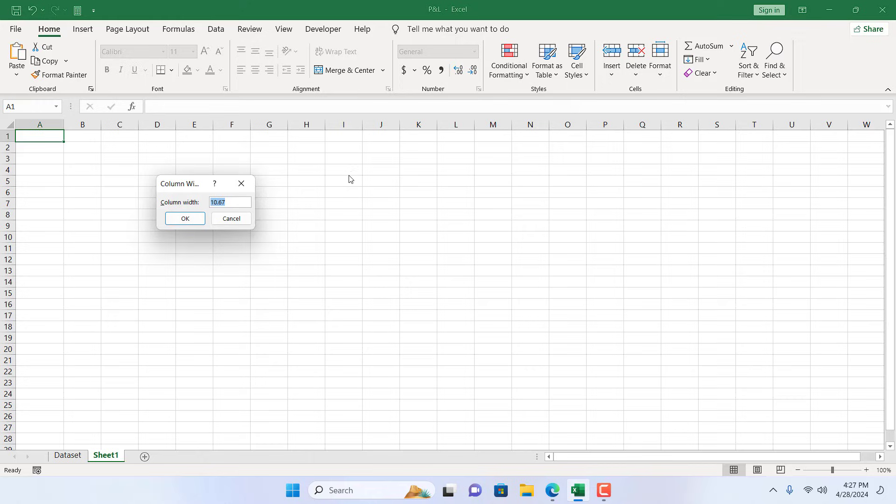
click(241, 183)
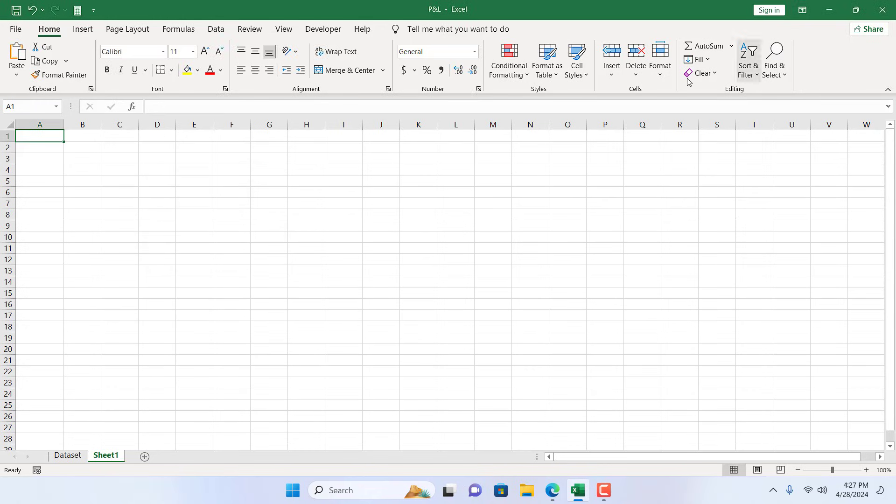
click(660, 71)
click(694, 176)
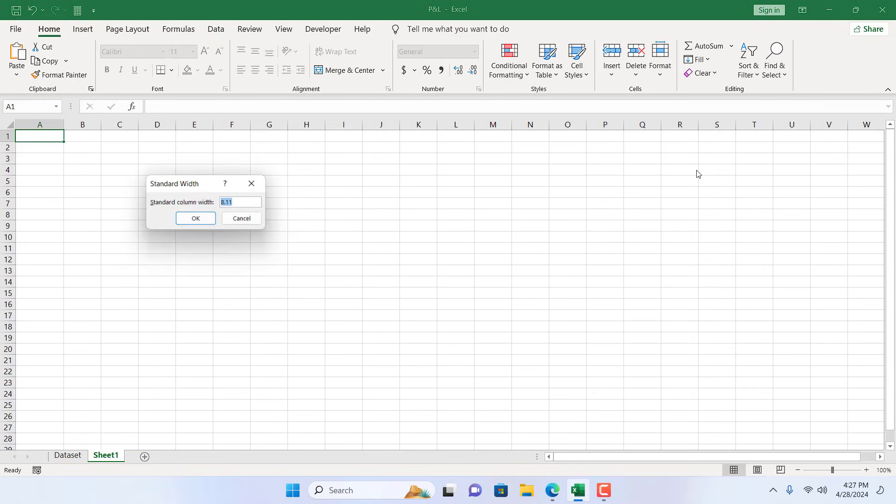
click(195, 218)
click(204, 239)
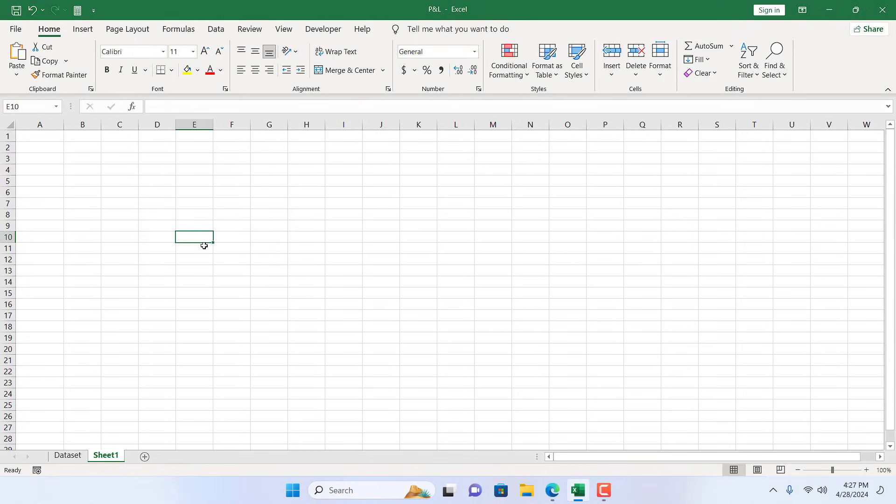
Step: Select A1, dismiss the Format menu, and drag column A's border further right
click(52, 138)
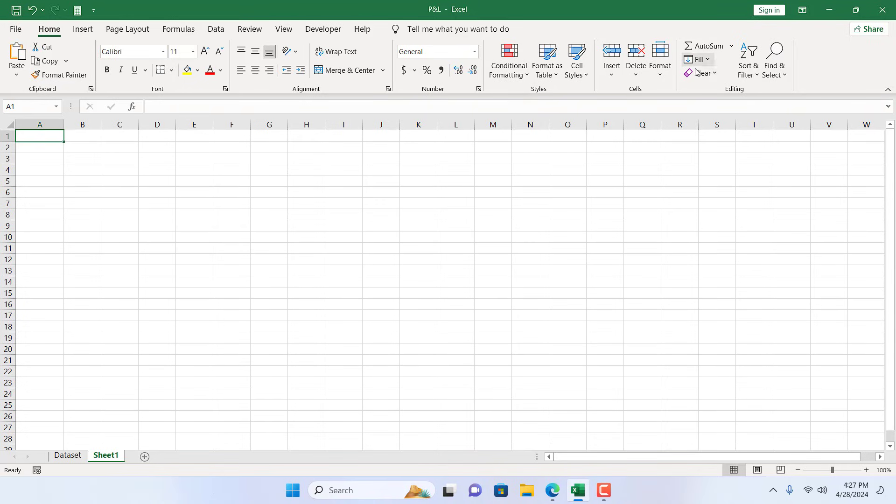
click(660, 73)
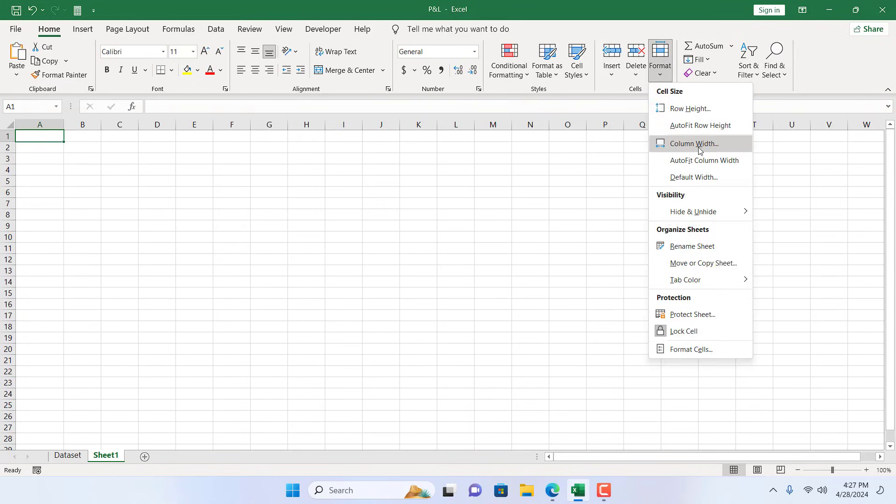
click(126, 190)
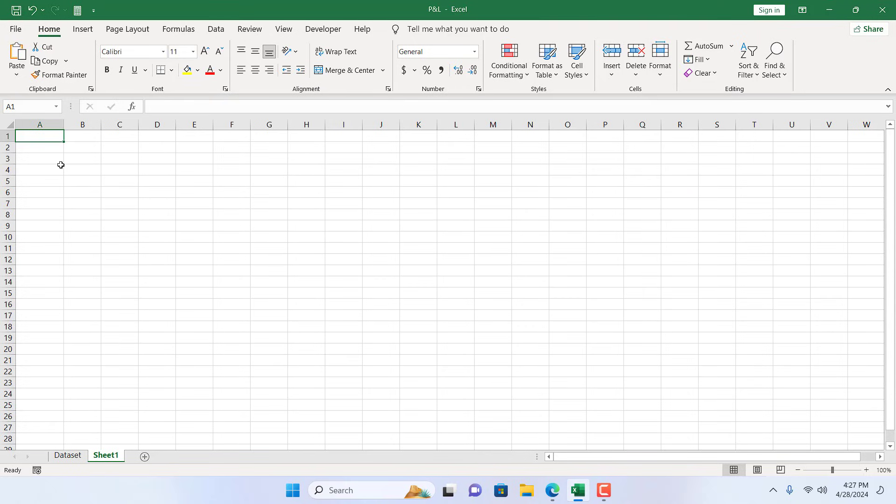
drag(64, 125, 110, 120)
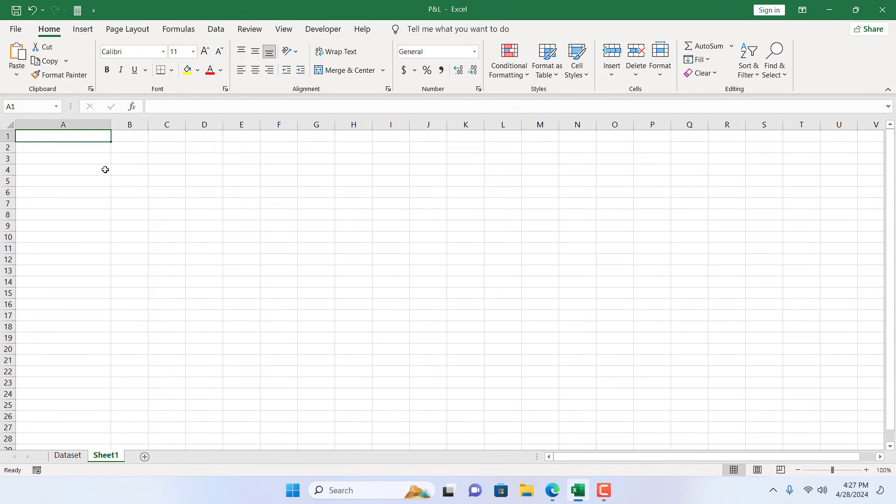
Step: Choose Inches as the ruler units in Excel's Advanced options and confirm
click(15, 29)
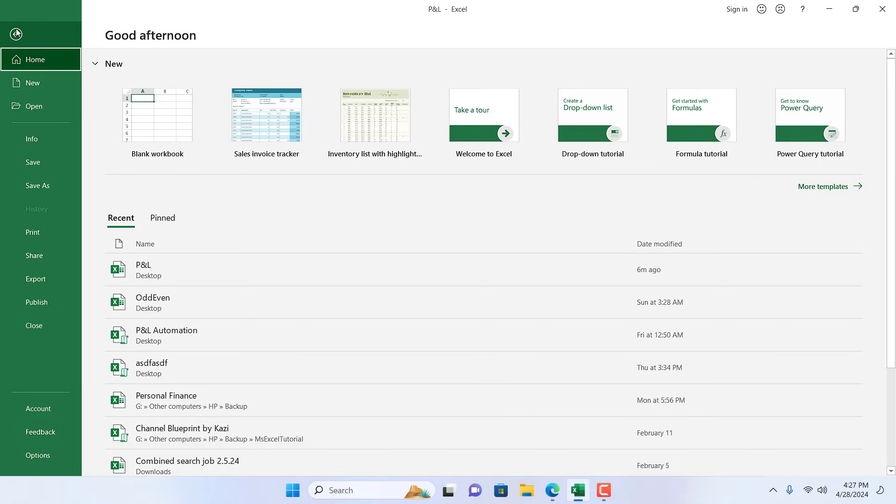
click(37, 455)
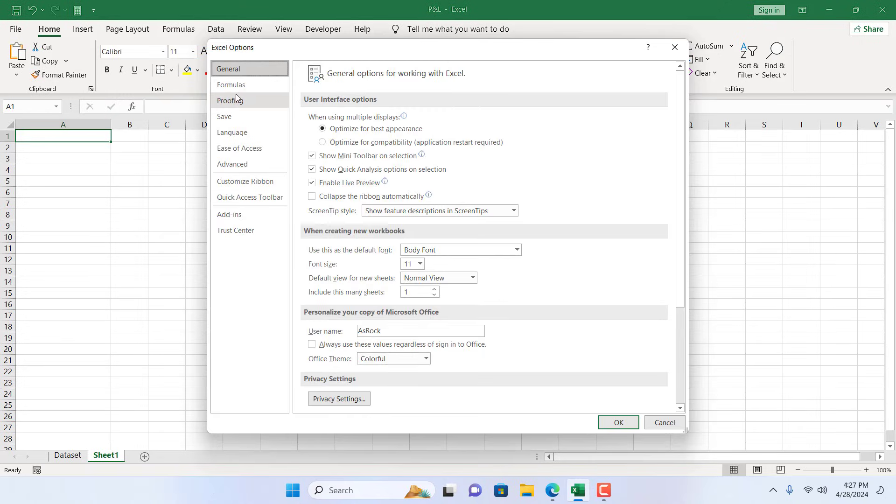
click(250, 170)
scroll(400, 170, down, 3)
scroll(399, 170, down, 3)
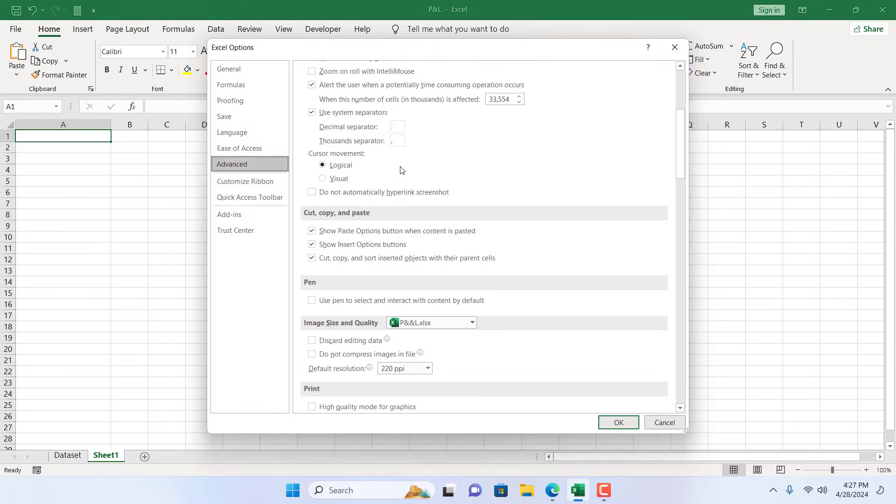
scroll(399, 170, down, 3)
scroll(400, 170, down, 3)
scroll(399, 171, down, 3)
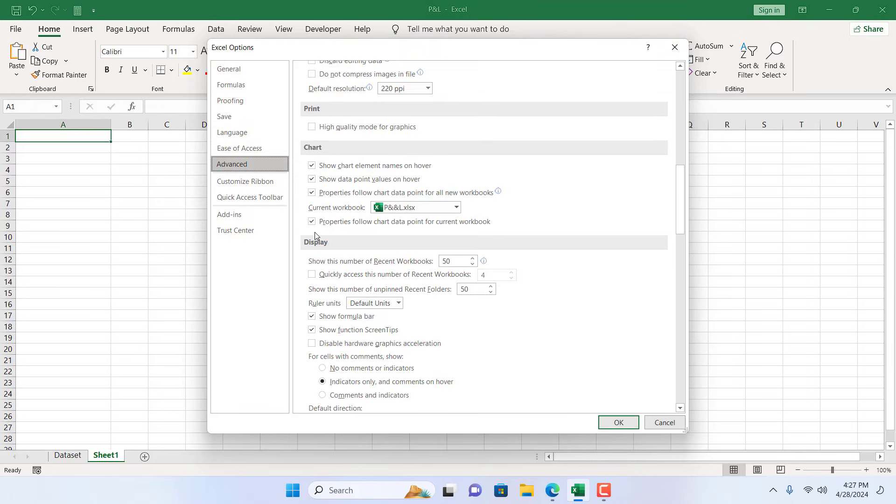
scroll(325, 197, down, 2)
scroll(325, 198, down, 1)
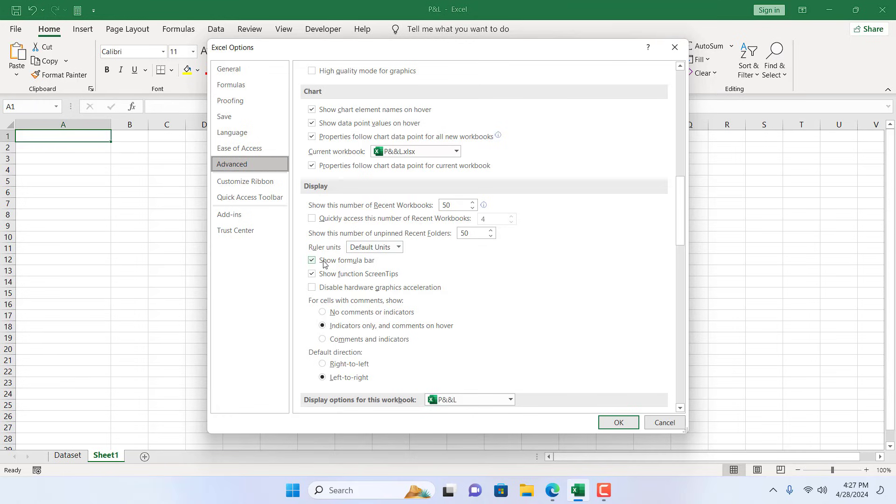
click(398, 248)
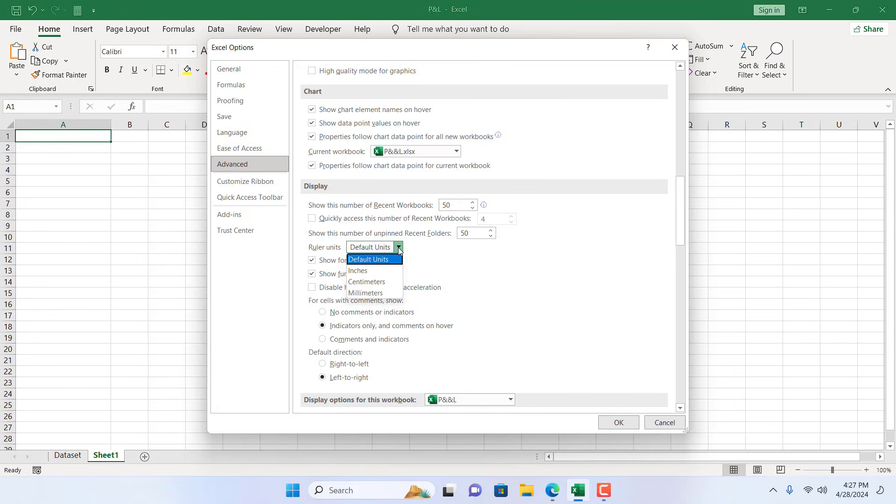
click(359, 270)
click(619, 423)
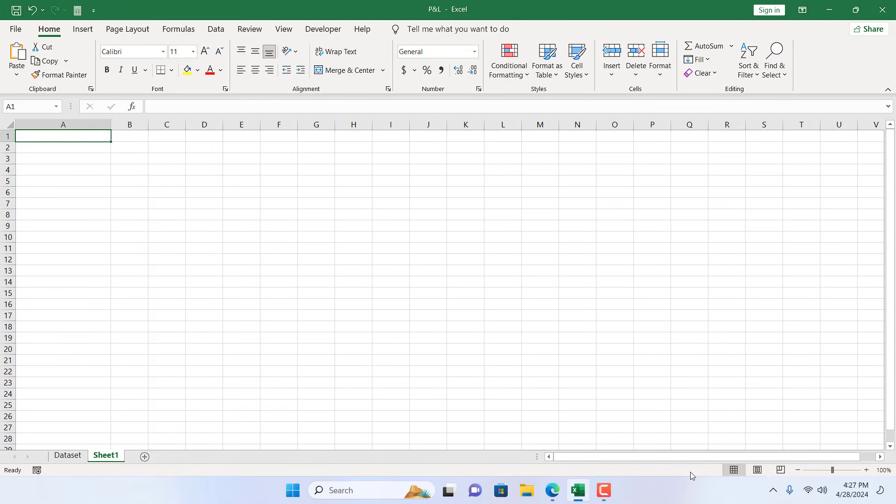
Step: Switch Sheet1 to Page Layout view from the View tab, showing inch rulers
click(756, 469)
click(733, 470)
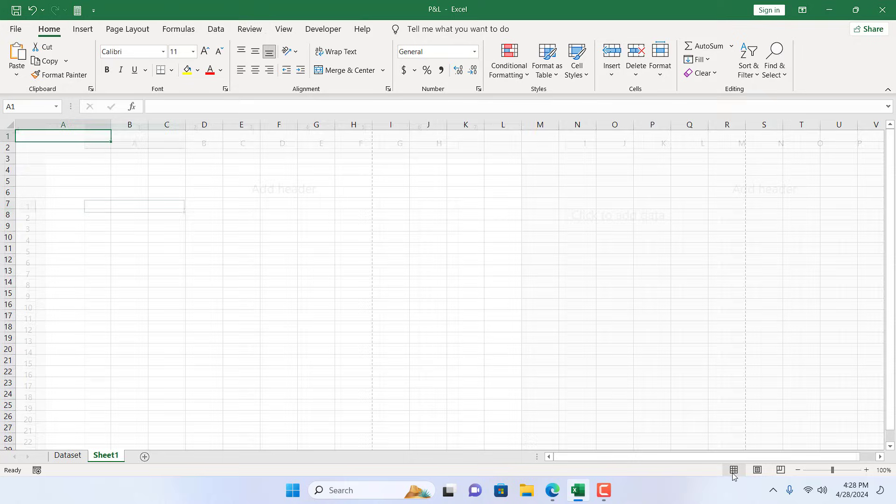
click(283, 29)
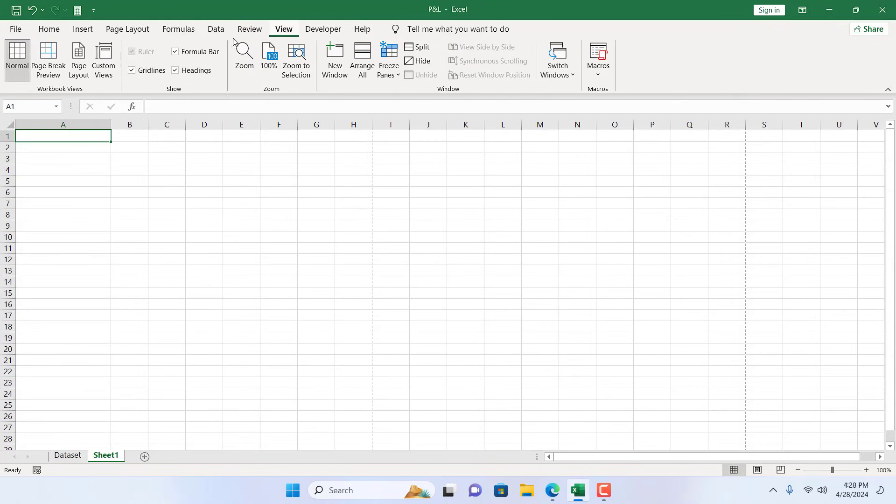
click(78, 62)
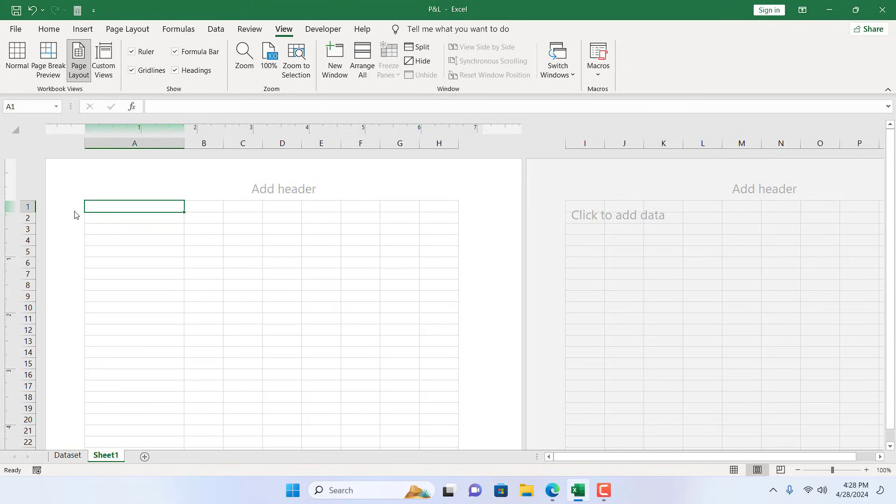
Step: Drag row 1 to about 1.06 inches and column A to about 1.48 inches, then select A1
drag(32, 217, 39, 260)
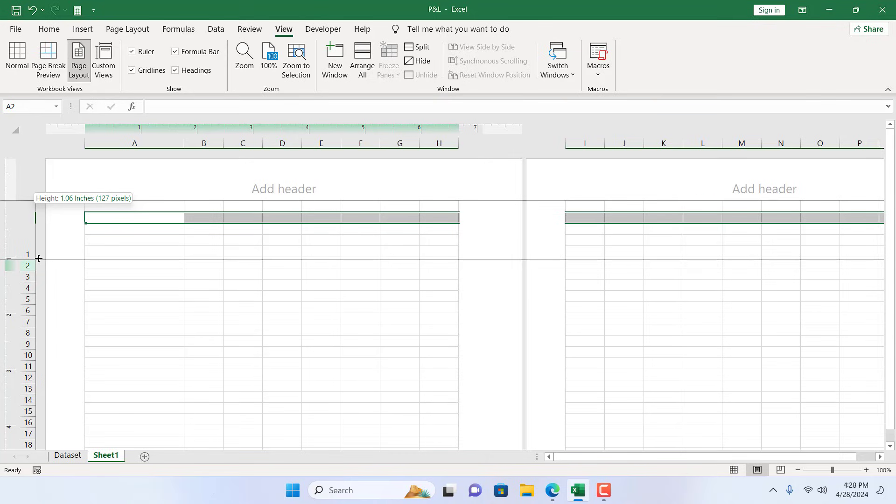
drag(38, 259, 38, 259)
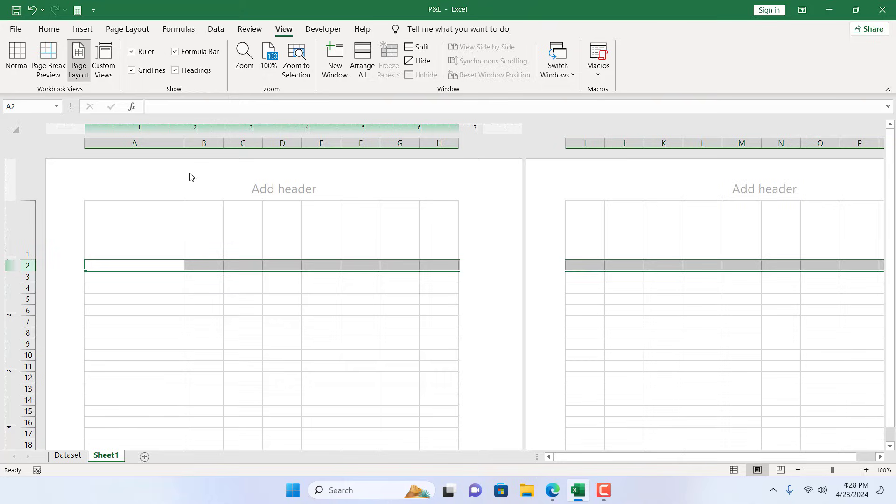
drag(185, 144, 168, 143)
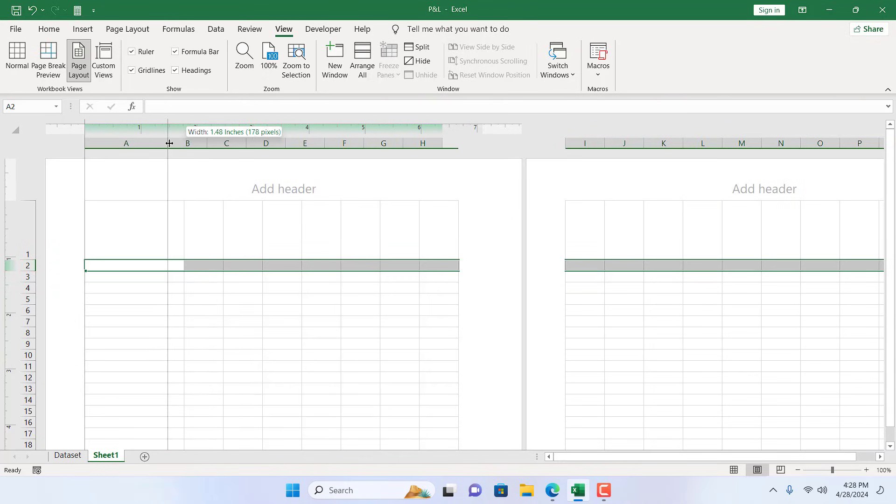
click(138, 215)
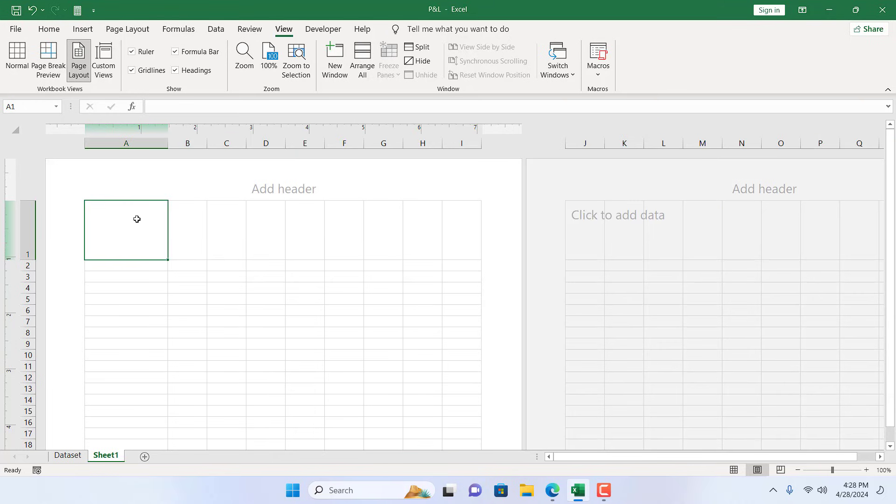
Step: Set row 1's height to 1 inch
click(50, 30)
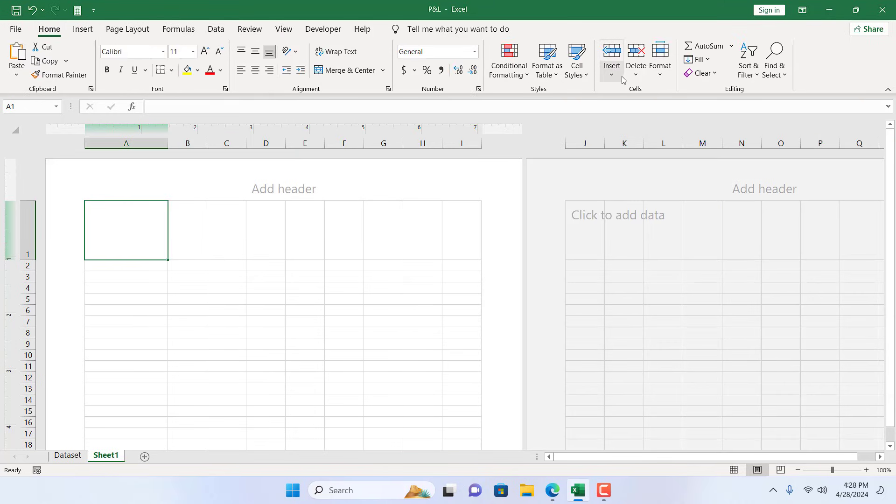
click(660, 72)
click(690, 108)
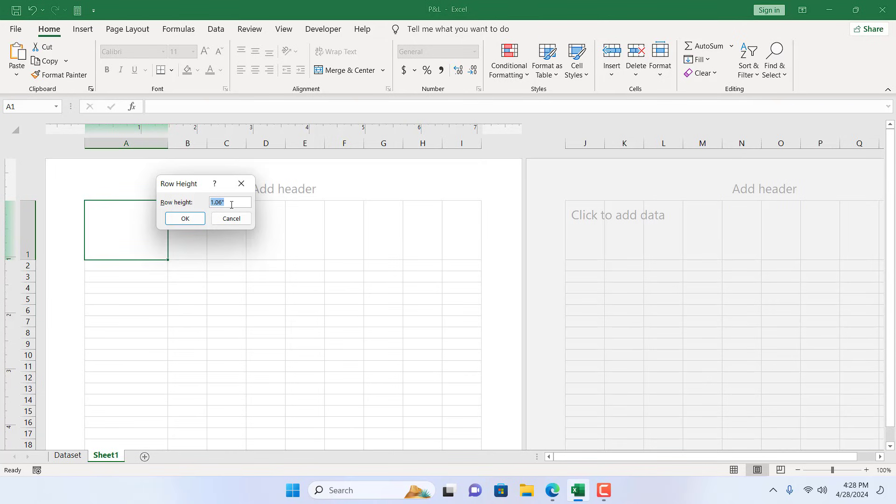
text(1)
click(185, 218)
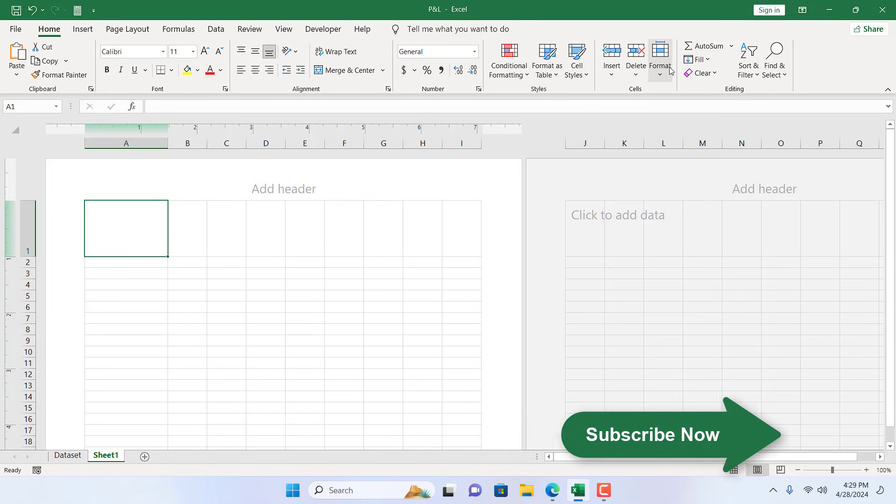
Step: Set column A's width to 1 inch
click(660, 70)
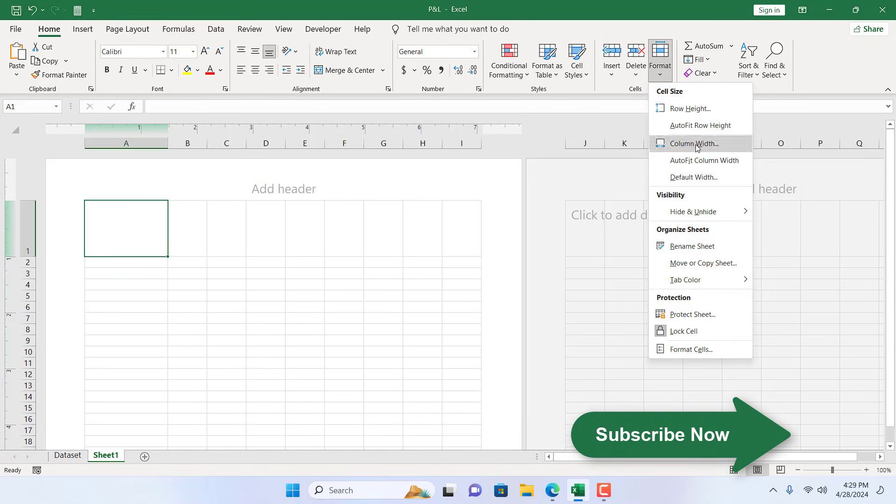
click(695, 142)
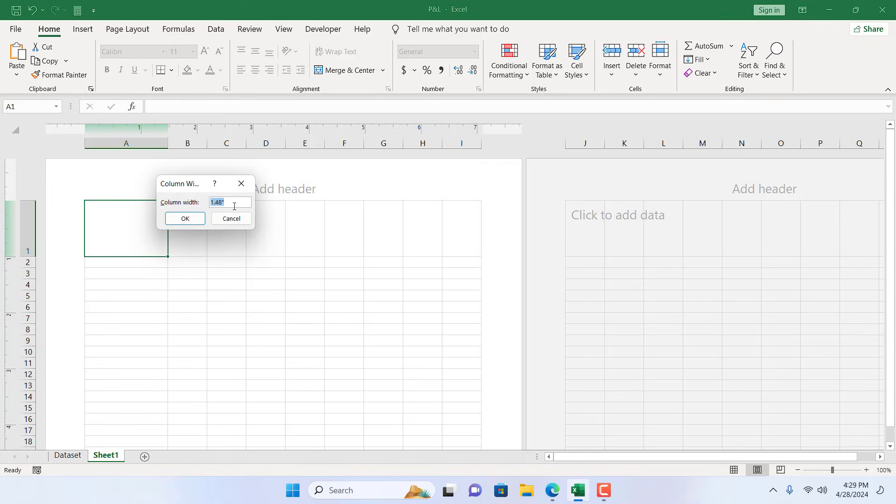
text(1)
click(184, 218)
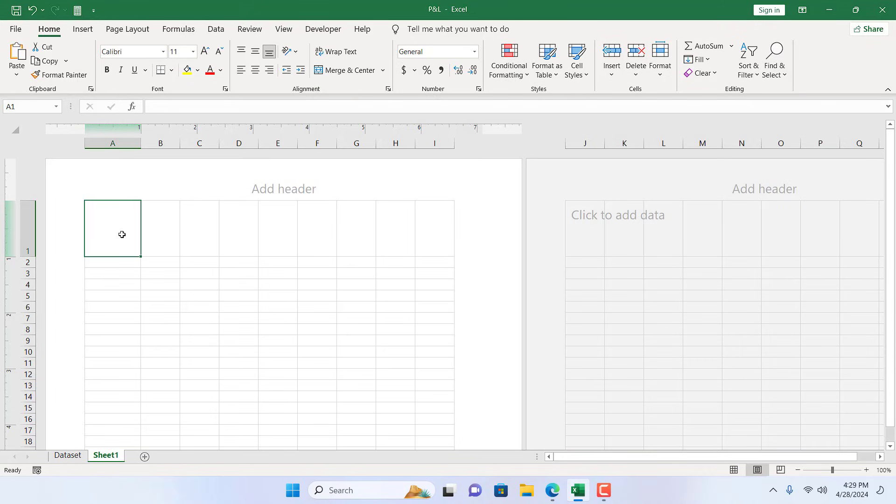
Step: Pick Centimeters for ruler units on the Advanced options page and confirm
click(15, 28)
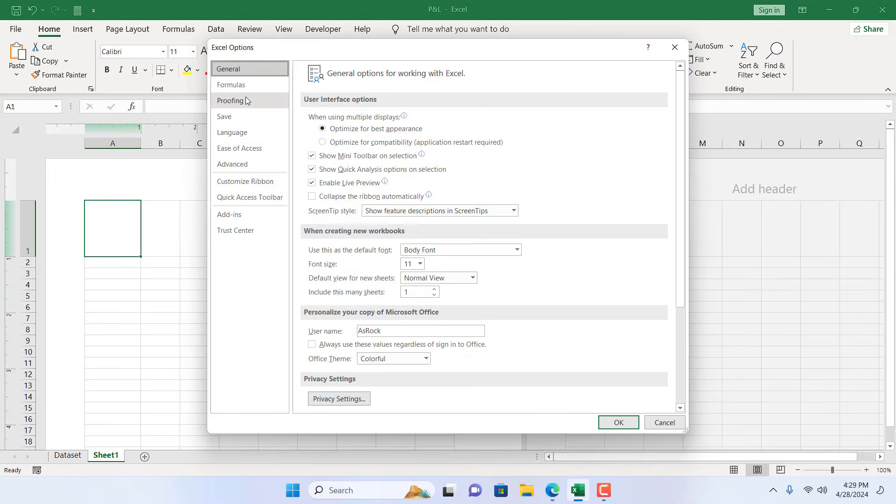
click(248, 166)
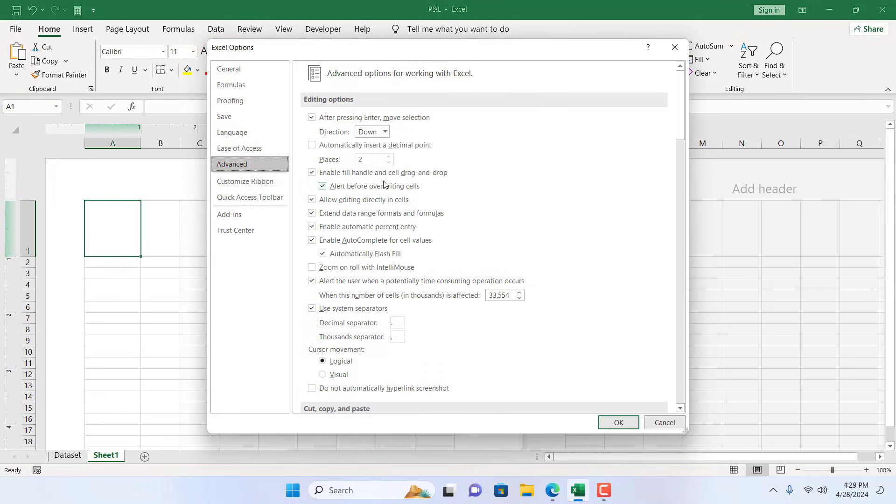
scroll(389, 157, down, 3)
scroll(390, 155, down, 3)
scroll(390, 156, down, 3)
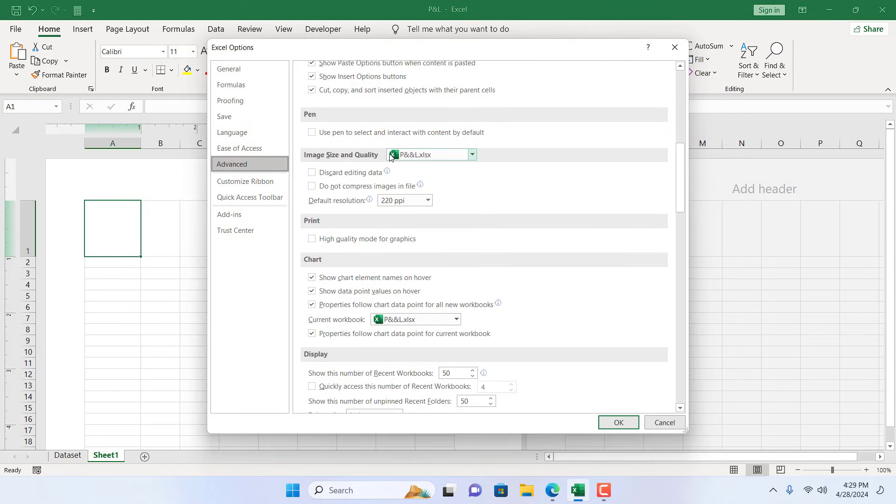
scroll(390, 156, down, 3)
scroll(390, 155, down, 3)
scroll(390, 156, down, 3)
scroll(386, 209, down, 2)
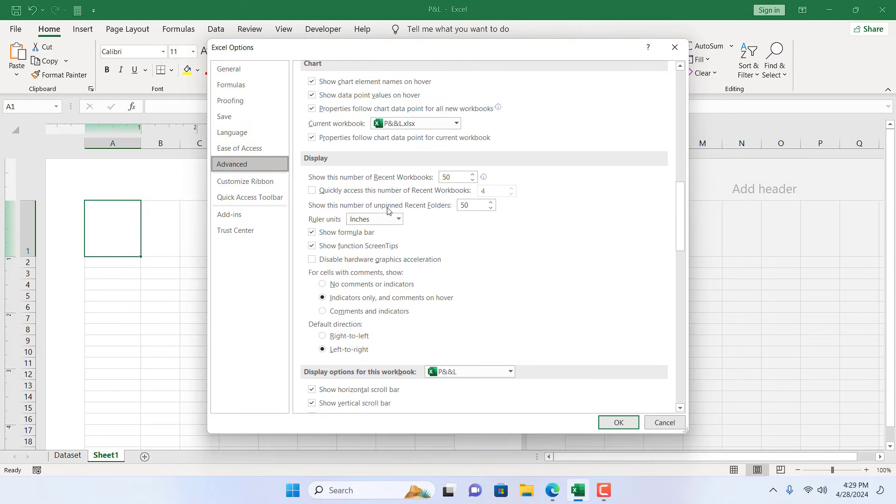
click(398, 219)
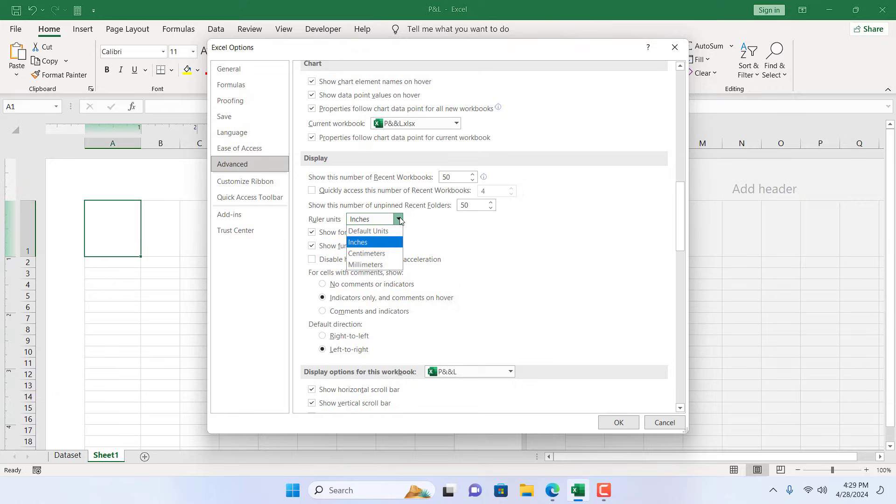
click(370, 240)
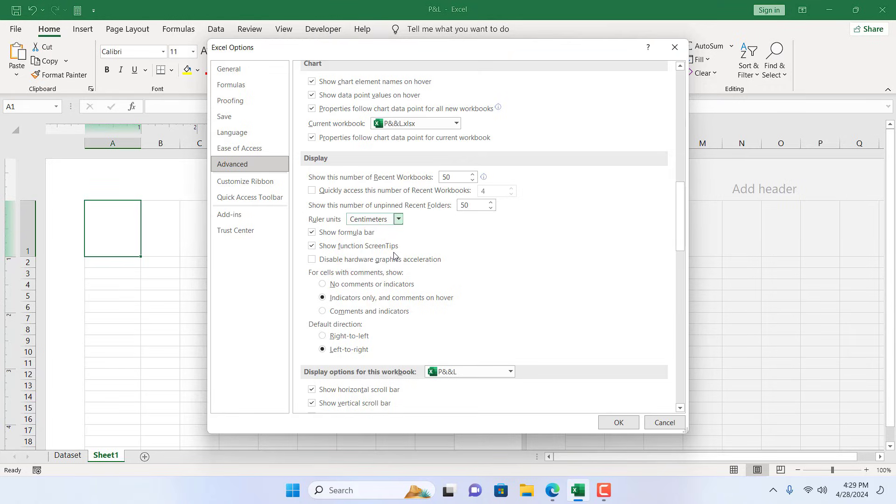
click(618, 423)
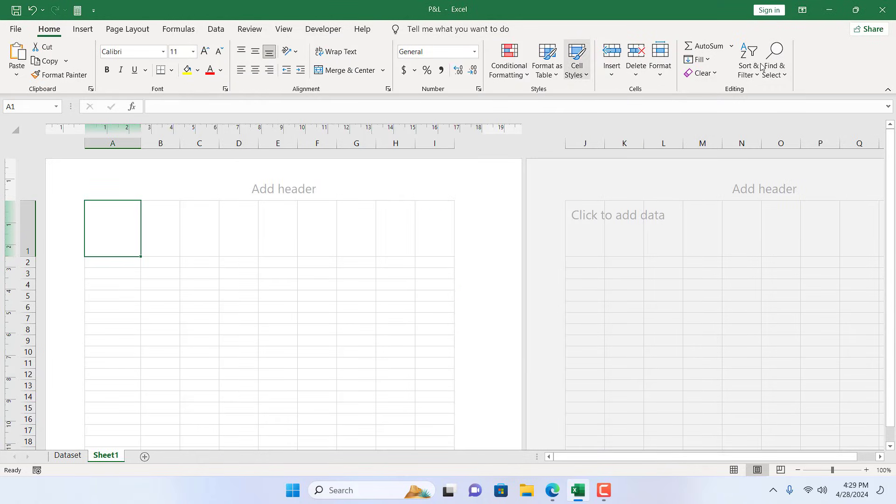
Step: Set row 1's height to 3 cm
click(660, 65)
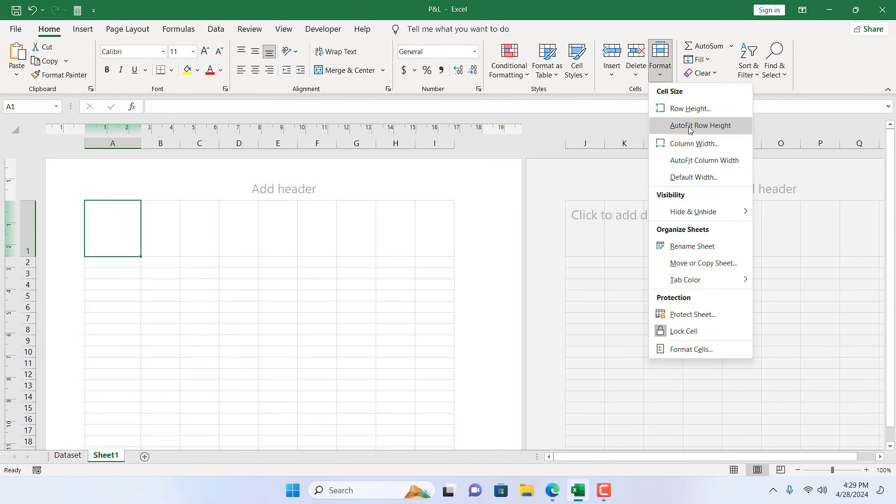
click(688, 112)
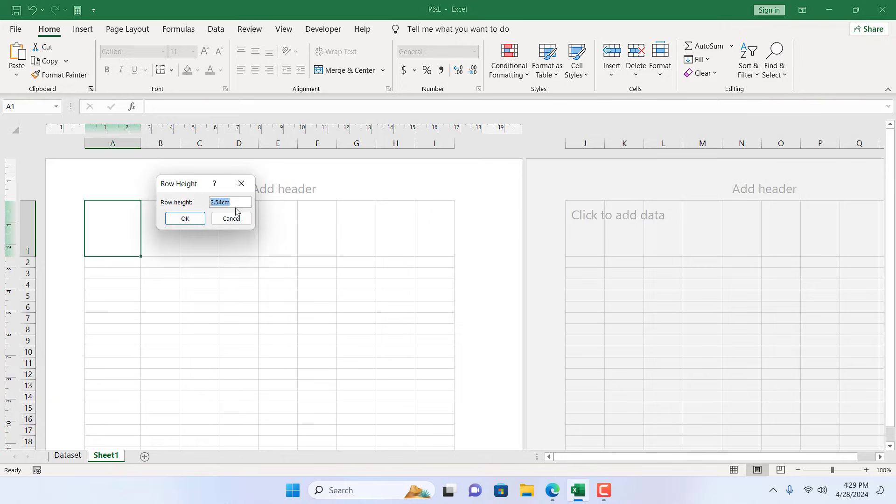
text(3)
click(185, 219)
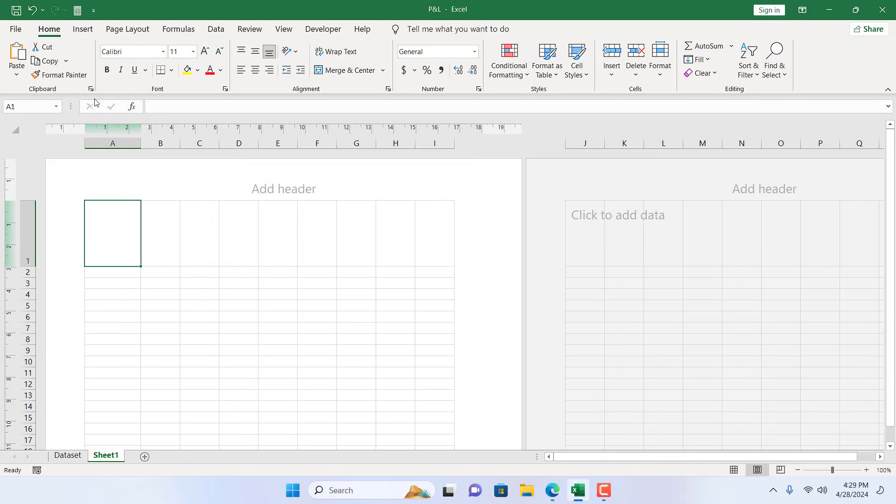
Step: Set column A's width to 3 cm
click(660, 66)
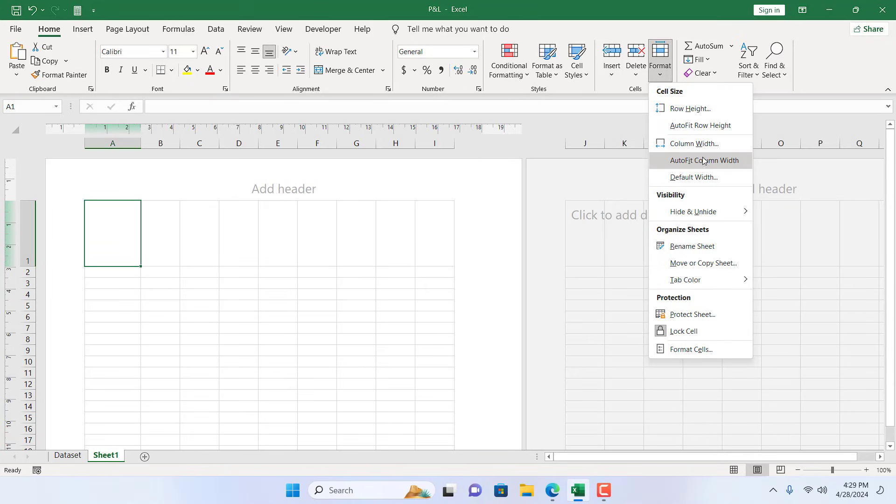
click(694, 144)
text(3)
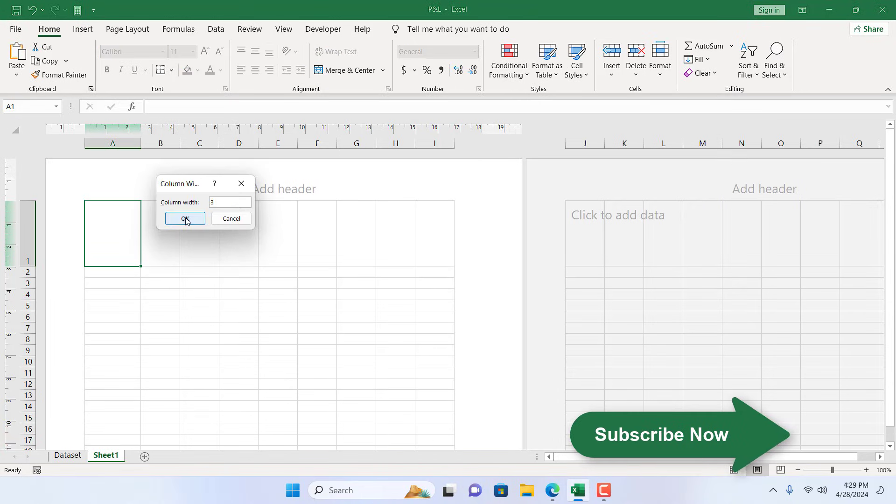
click(186, 219)
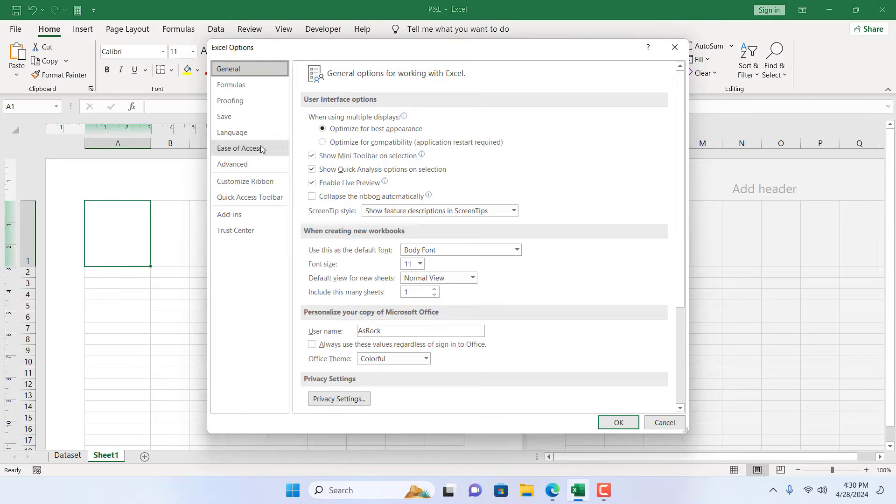
Step: Pick Millimeters for ruler units on the Advanced options page and confirm
click(232, 163)
scroll(379, 127, down, 5)
scroll(379, 127, down, 4)
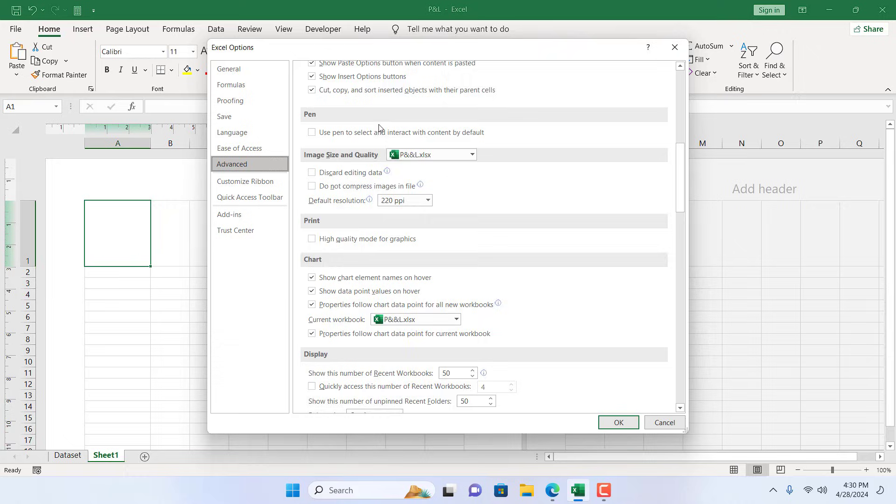
scroll(381, 140, down, 4)
scroll(388, 168, down, 3)
scroll(397, 200, down, 2)
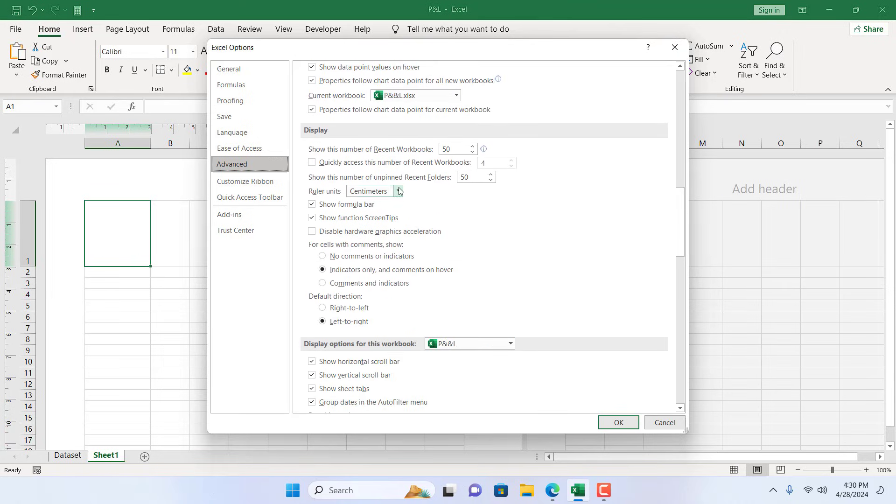
click(397, 191)
click(371, 226)
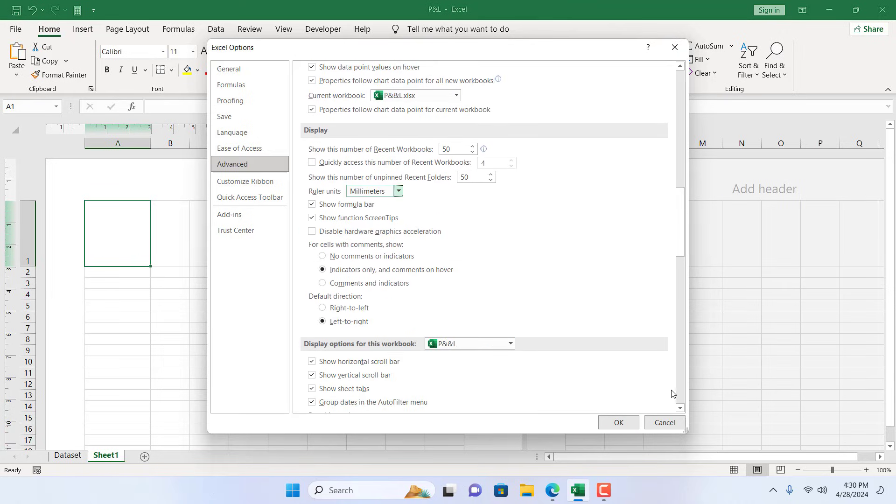
click(619, 422)
Step: Set row 1's height to 30 mm in the Row Height dialog
click(660, 64)
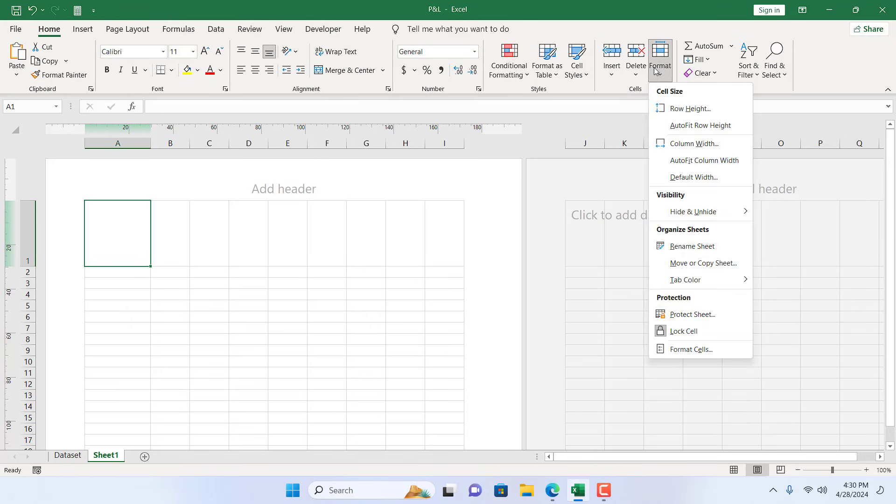
click(690, 108)
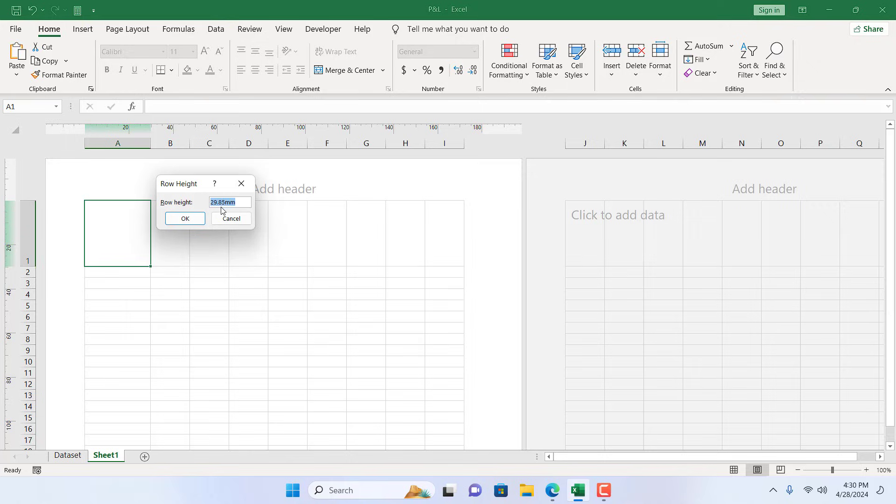
text(30)
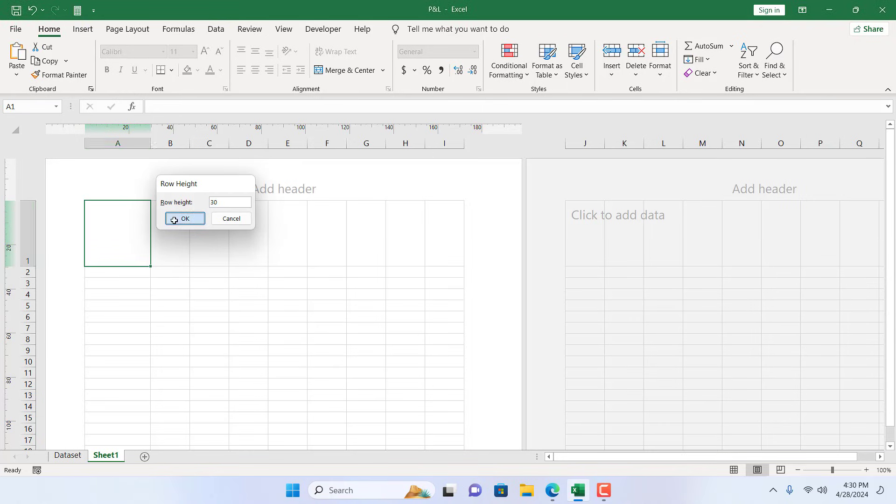
click(185, 218)
Step: Enter the new millimetre width for column A in the Column Width dialog
click(660, 65)
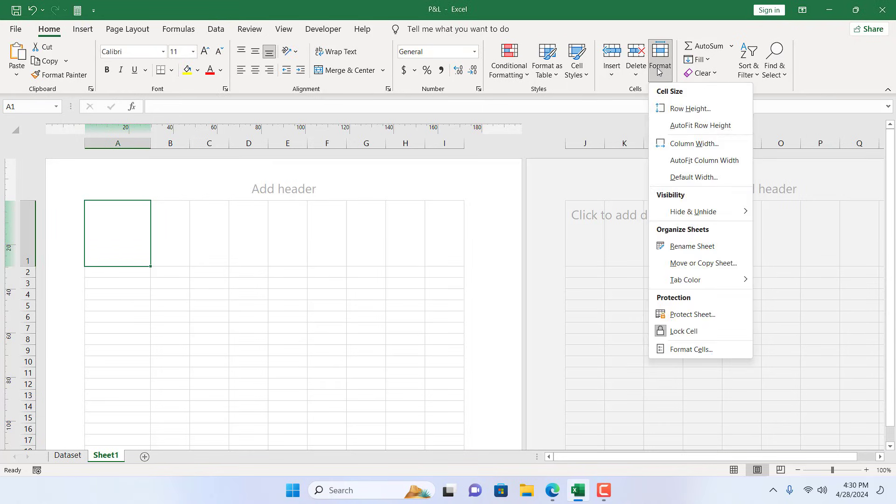
click(692, 143)
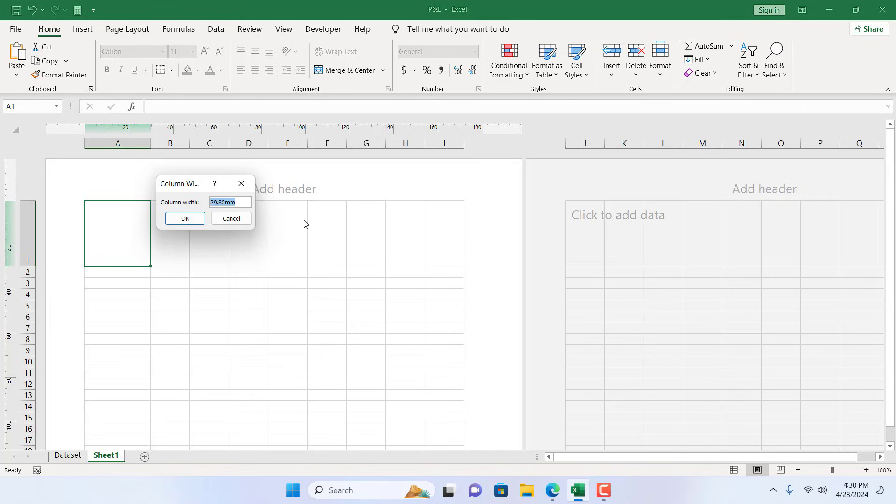
text(38)
click(184, 218)
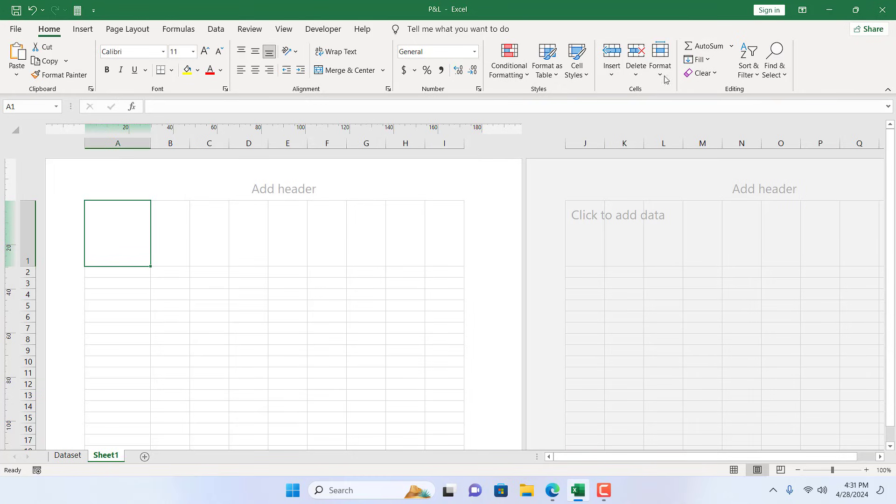
Step: Switch Sheet1 to Normal view and drag row 1 to about 86.40 points high
click(734, 470)
mouse_move(8, 196)
mouse_down()
mouse_move(9, 240)
mouse_move(8, 196)
mouse_up()
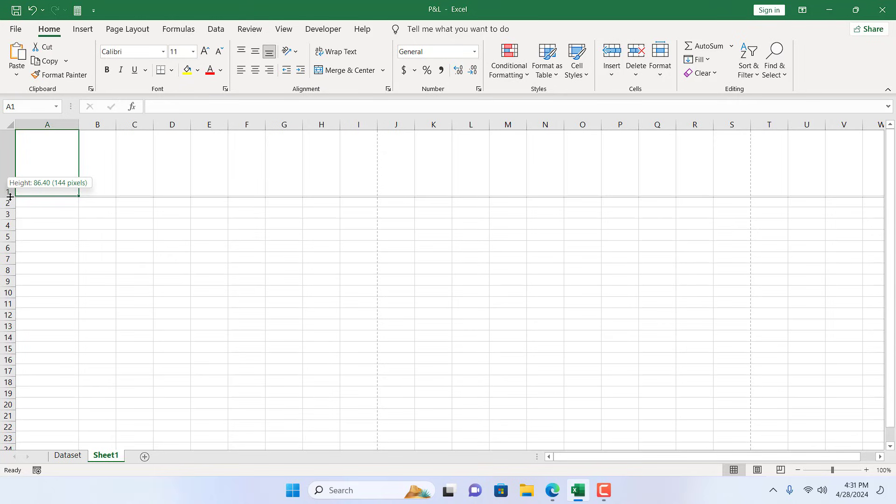
drag(9, 194, 9, 194)
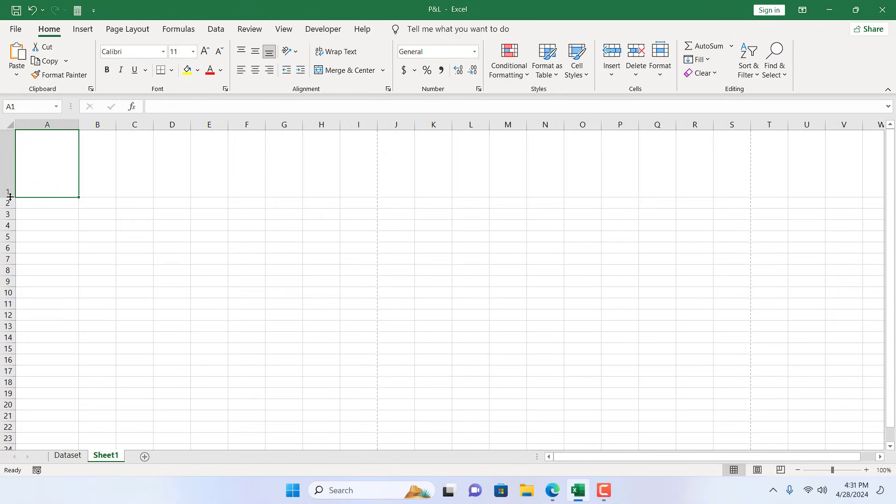